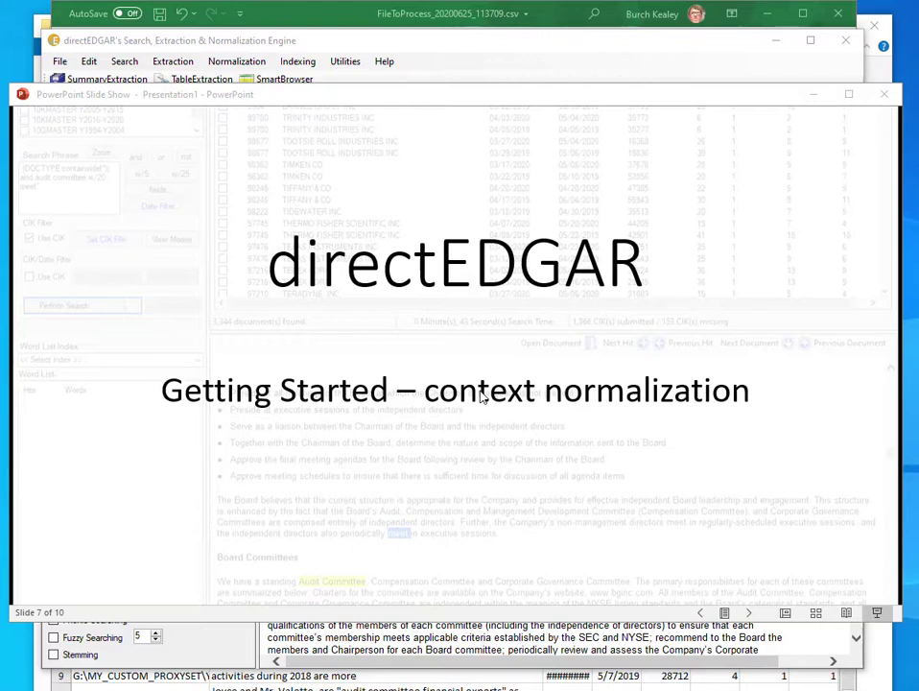
Switch to directEDGAR, open the 2020 Texas Instruments proxy from the search results and review its successive search hits
{"action": "left_click", "coordinate": [405, 650]}
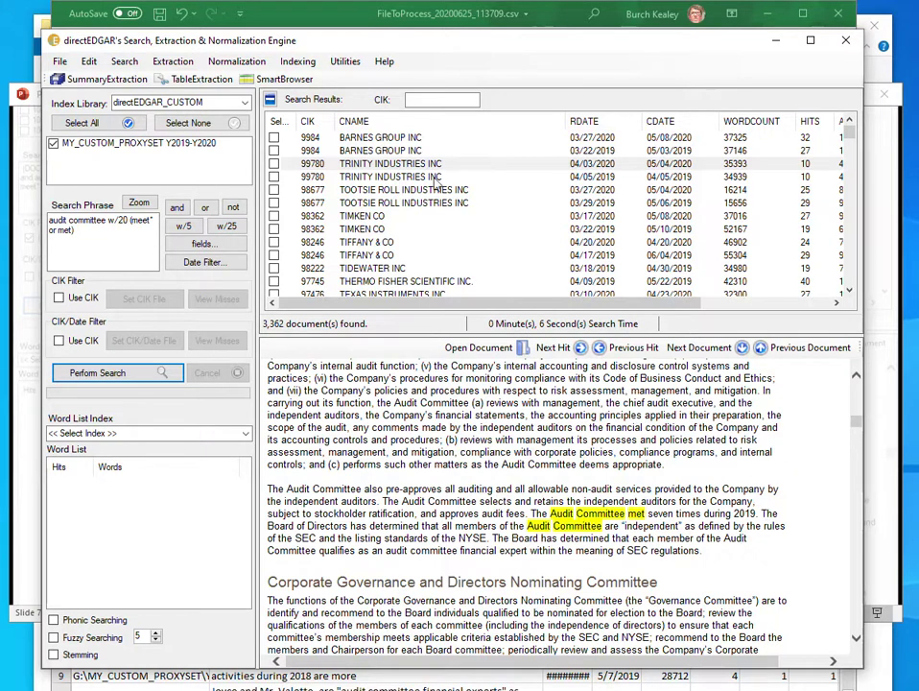
{"action": "left_click", "coordinate": [414, 295]}
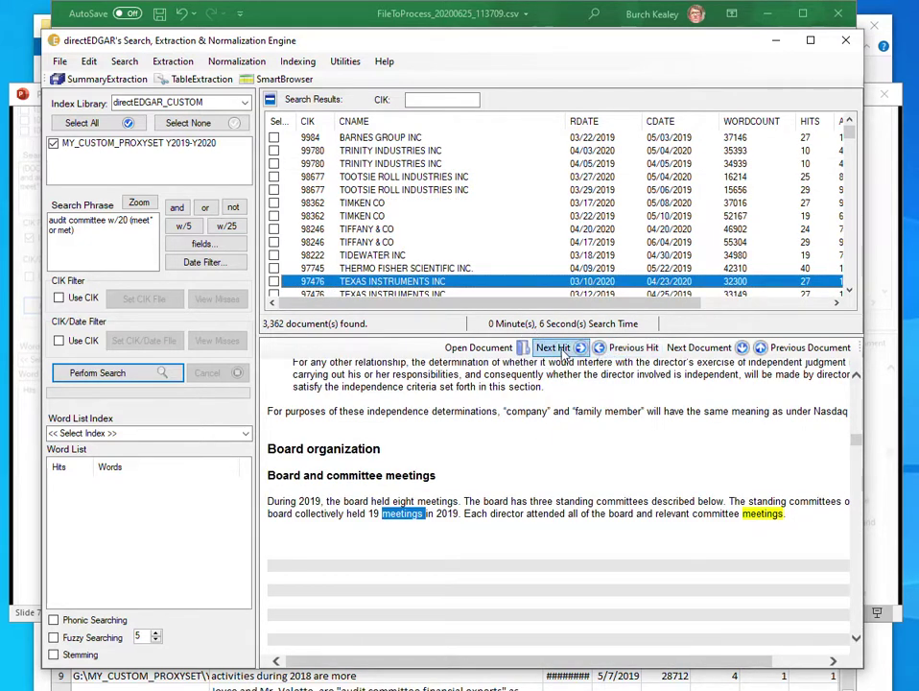
{"action": "left_click", "coordinate": [580, 352]}
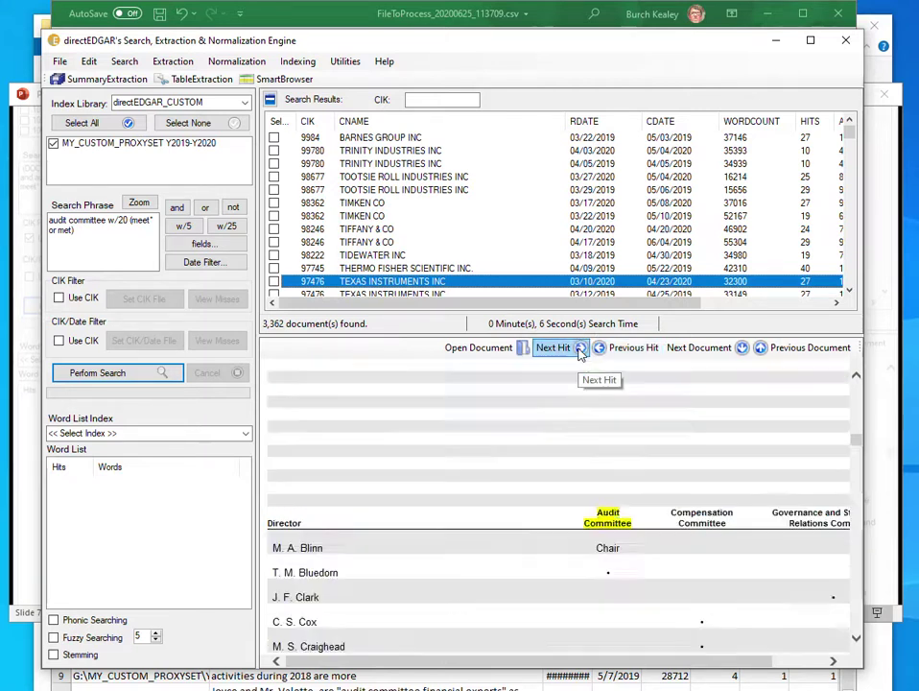
{"action": "left_click", "coordinate": [581, 352]}
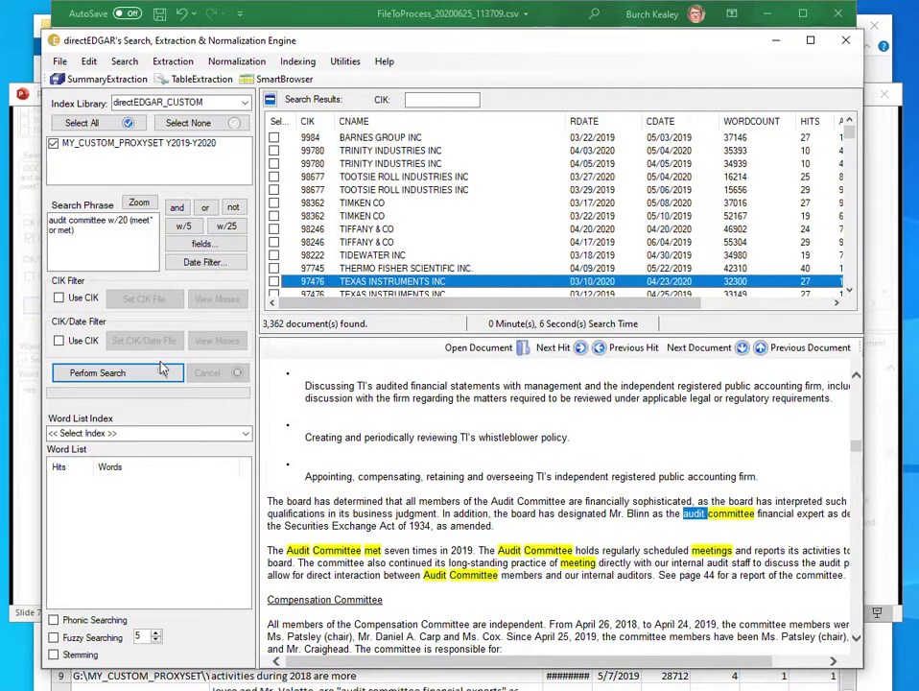
Reload the search "audit committee met w/2 times" from the search history and run it
{"action": "left_click", "coordinate": [125, 62]}
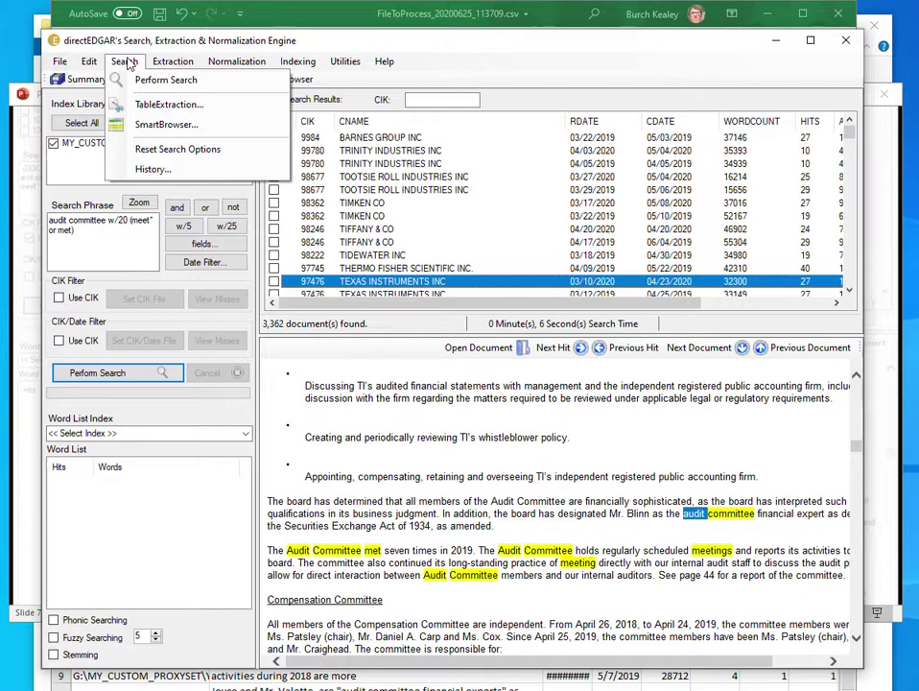
{"action": "left_click", "coordinate": [144, 169]}
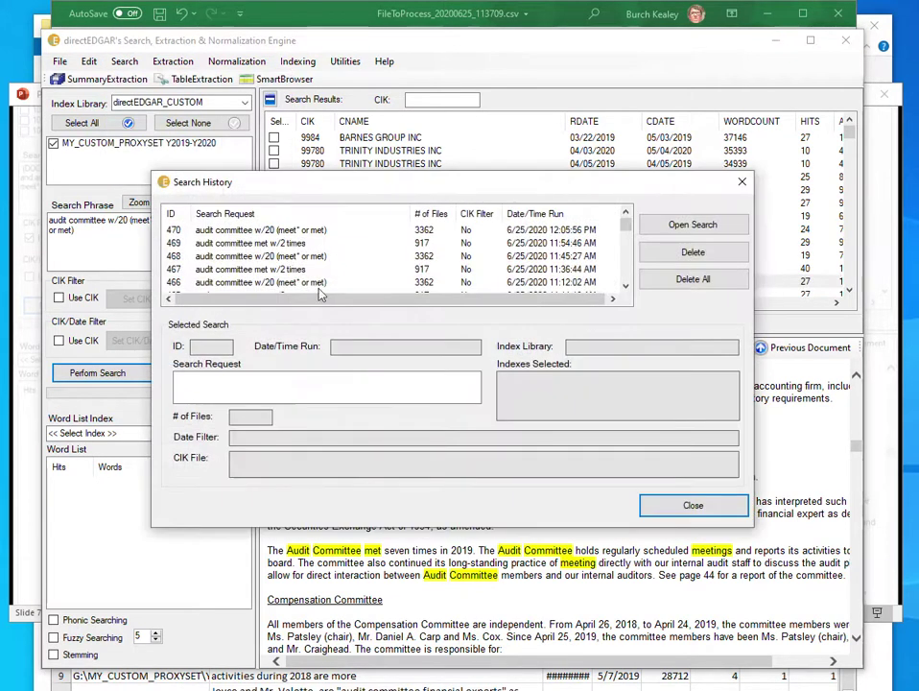
{"action": "left_click", "coordinate": [255, 243]}
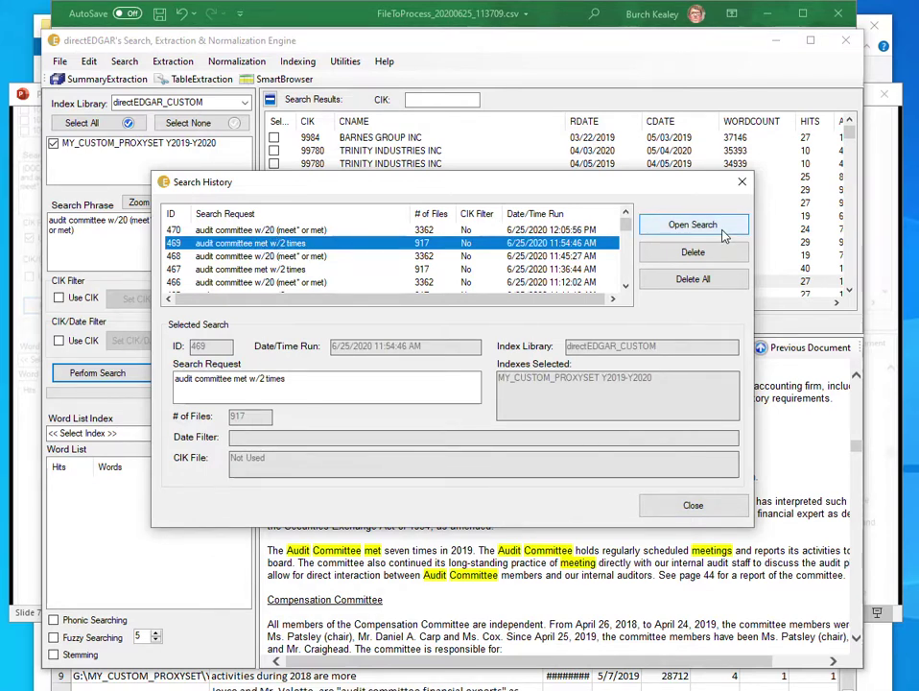
{"action": "left_click", "coordinate": [671, 230]}
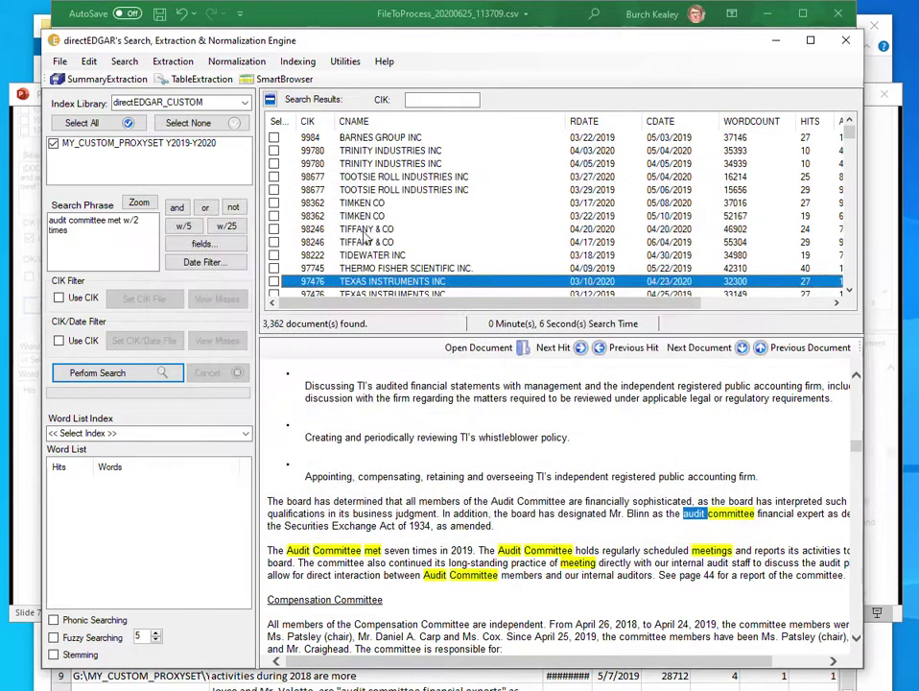
{"action": "left_click", "coordinate": [129, 373]}
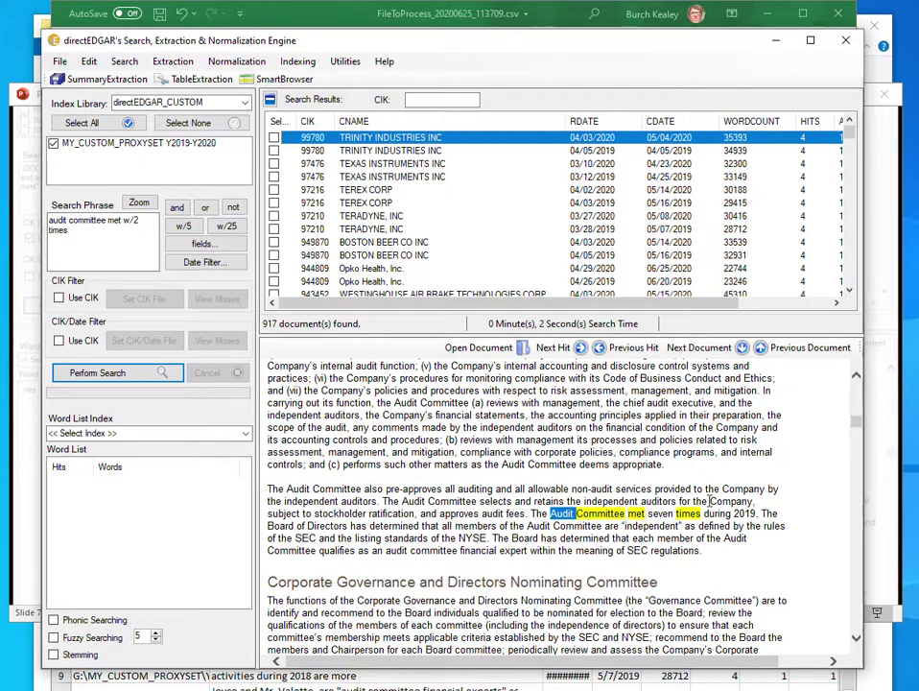
Check the audit committee meeting phrase in the Boston Beer, Opko Health and Westinghouse Air Brake proxies, highlighting the meeting count in the last one
{"action": "left_click", "coordinate": [437, 241]}
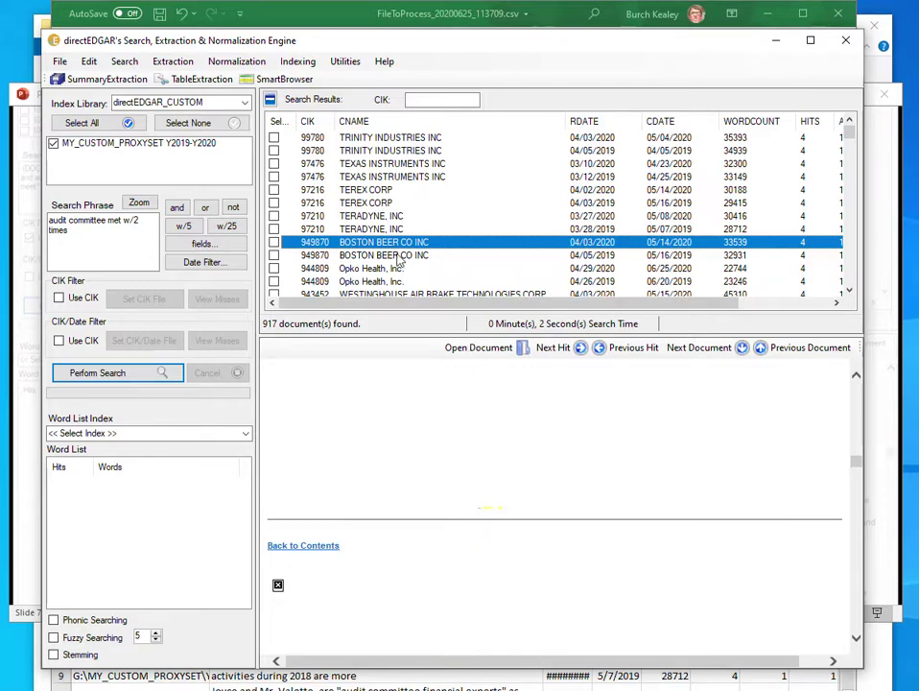
{"action": "left_click", "coordinate": [374, 269]}
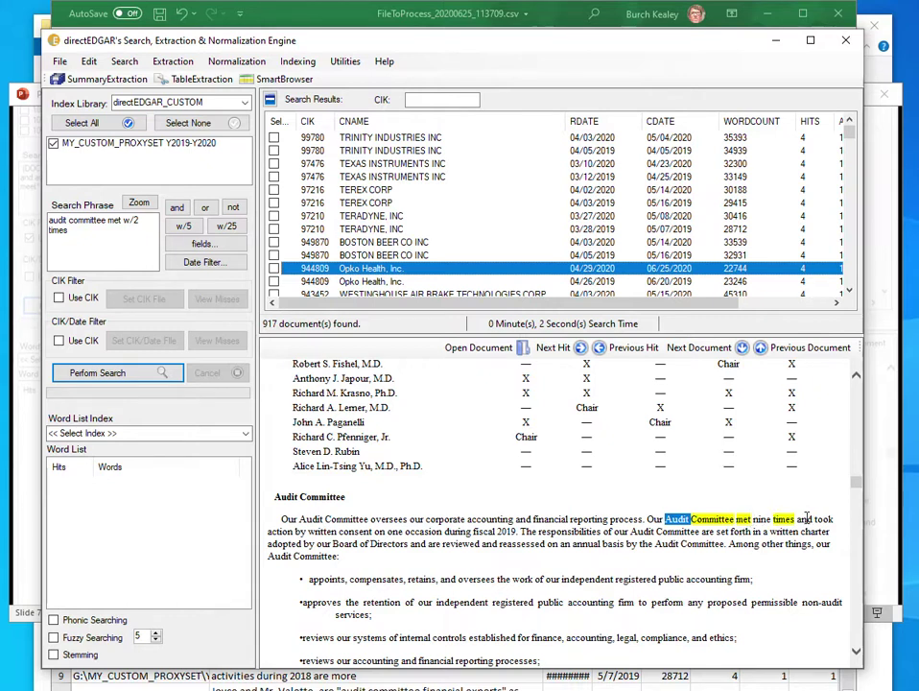
{"action": "left_click", "coordinate": [449, 295]}
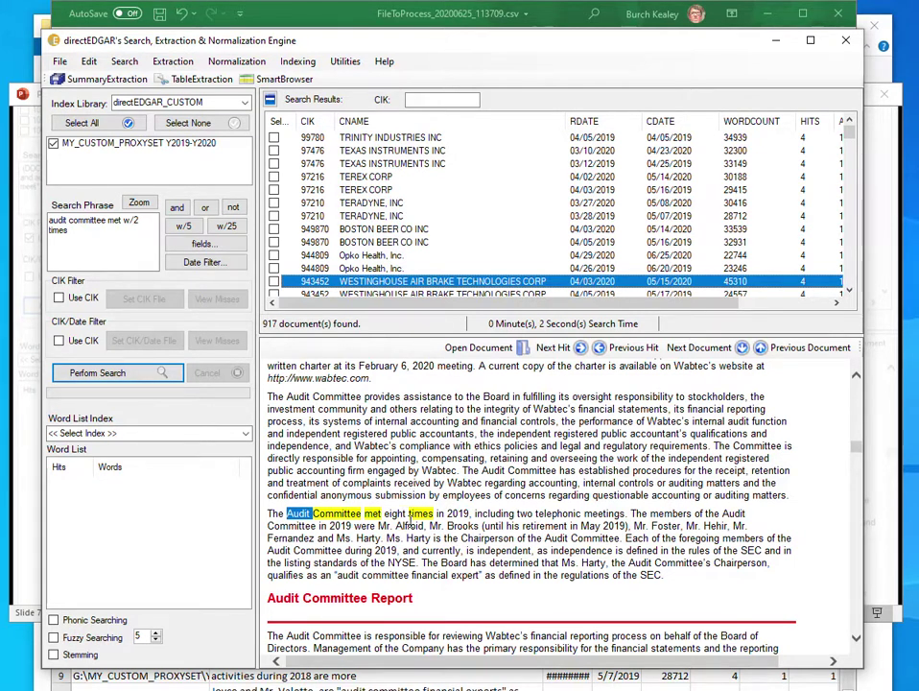
{"action": "mouse_move", "coordinate": [397, 514]}
{"action": "left_mouse_down"}
{"action": "mouse_move", "coordinate": [405, 514]}
{"action": "mouse_move", "coordinate": [384, 514]}
{"action": "left_mouse_up"}
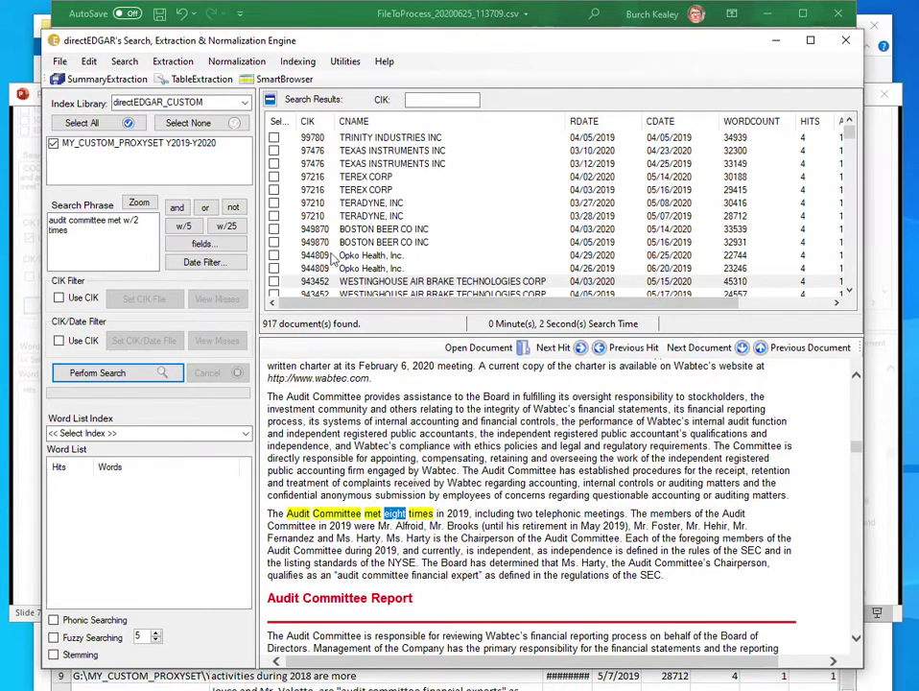
Open ContextNormalization for the current results and review the fixed text around $freq:number in the extraction pattern
{"action": "left_click", "coordinate": [220, 62]}
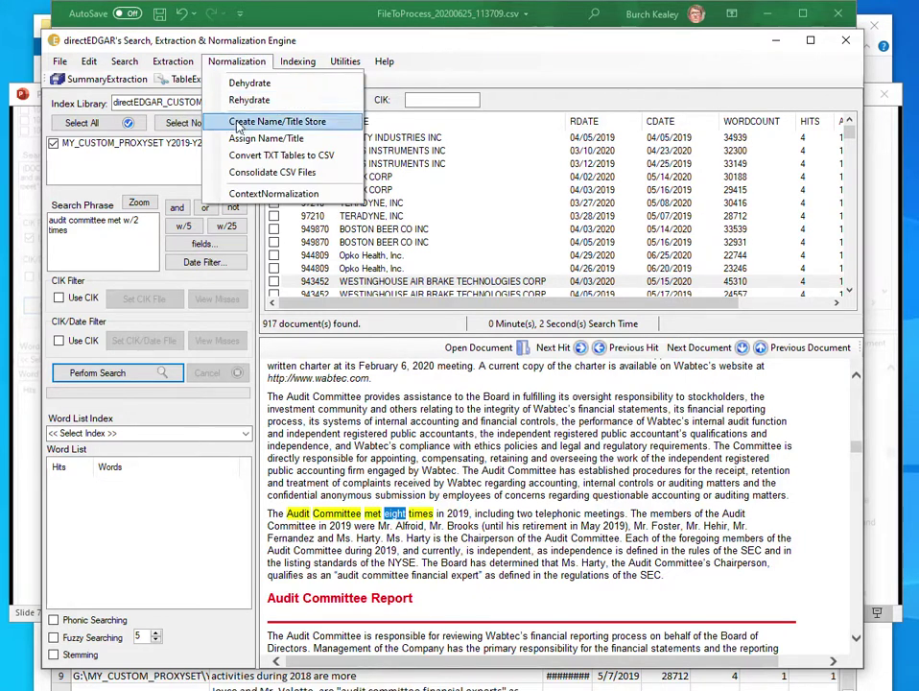
{"action": "left_click", "coordinate": [257, 195]}
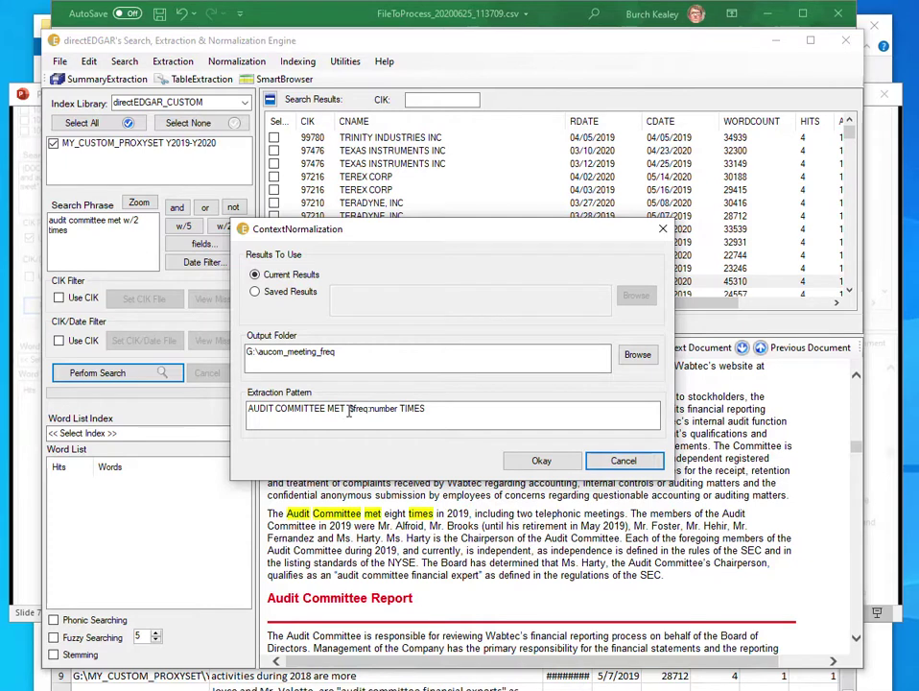
{"action": "left_click_drag", "start_coordinate": [347, 411], "coordinate": [249, 406]}
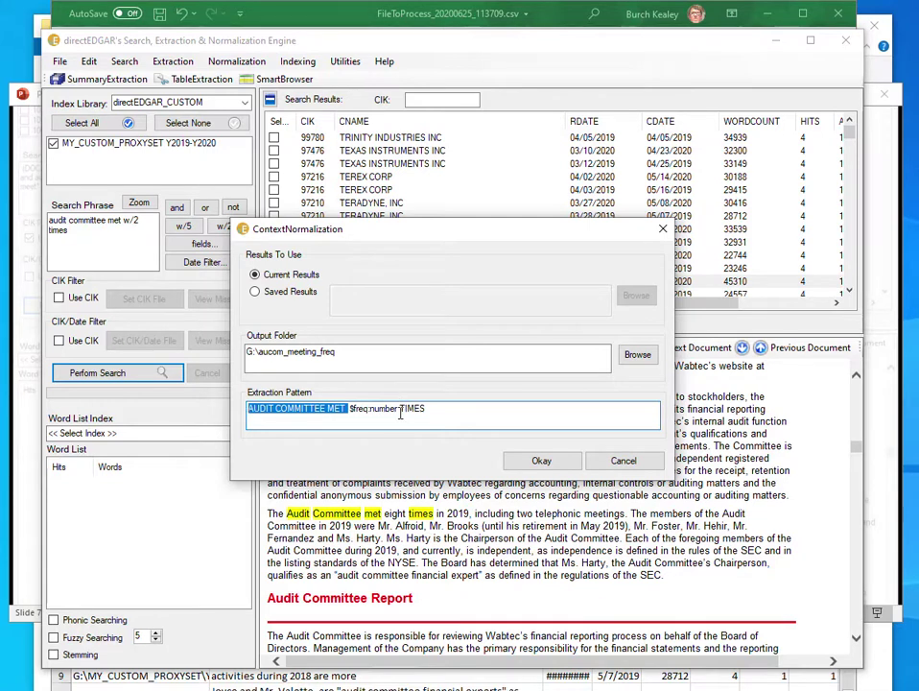
{"action": "left_click_drag", "start_coordinate": [399, 410], "coordinate": [437, 411]}
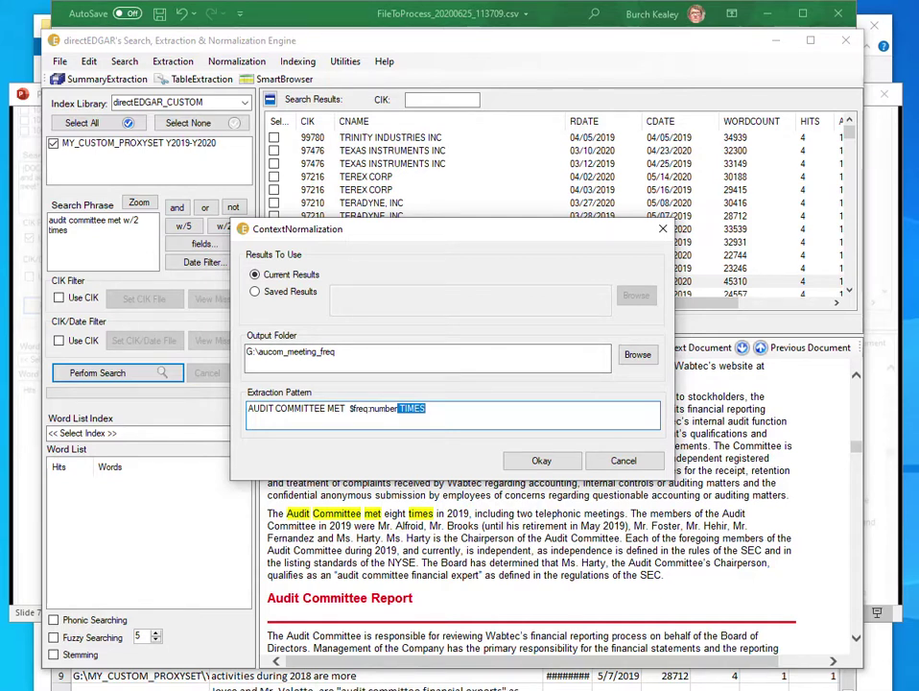
Consult the Context Normalization help topic for its examples and the explanation of the extraction pattern language, then minimize the help
{"action": "key", "text": "F1"}
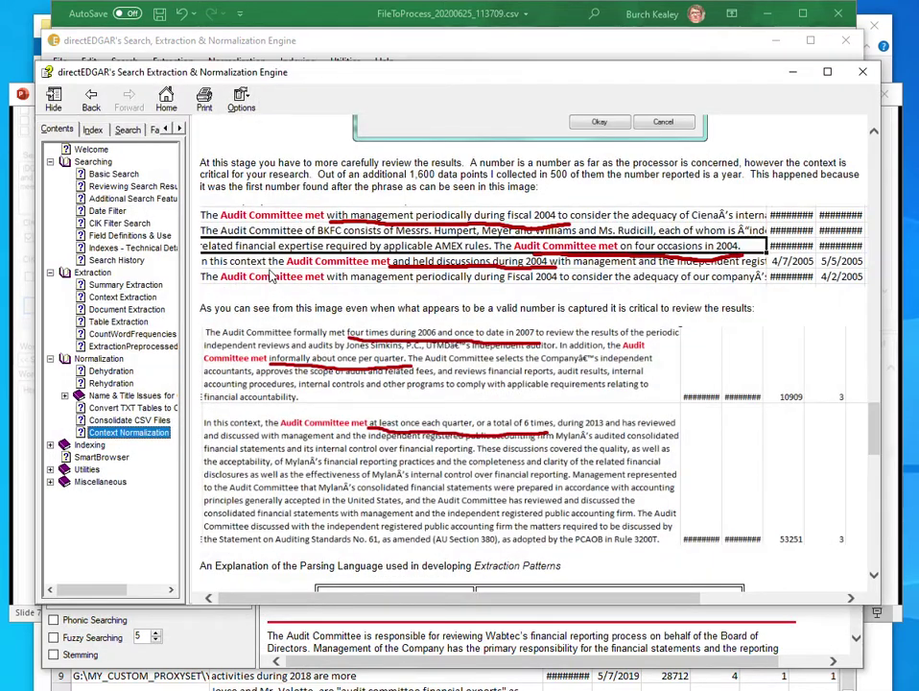
{"action": "scroll", "coordinate": [271, 275], "scroll_direction": "up", "scroll_amount": 5}
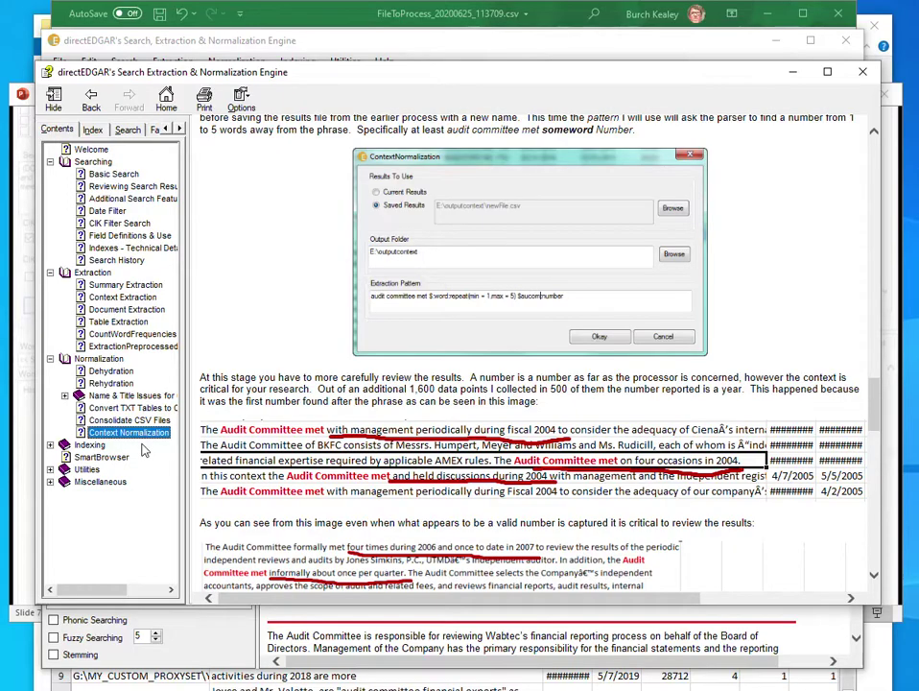
{"action": "scroll", "coordinate": [274, 324], "scroll_direction": "up", "scroll_amount": 8}
{"action": "scroll", "coordinate": [274, 324], "scroll_direction": "up", "scroll_amount": 10}
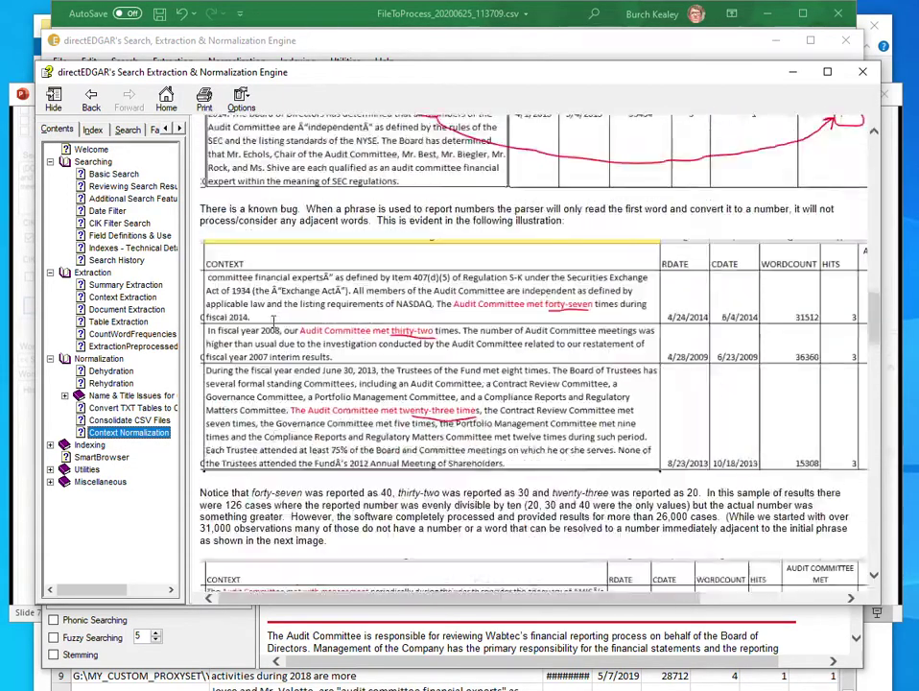
{"action": "scroll", "coordinate": [274, 321], "scroll_direction": "down", "scroll_amount": 8}
{"action": "scroll", "coordinate": [274, 321], "scroll_direction": "down", "scroll_amount": 20}
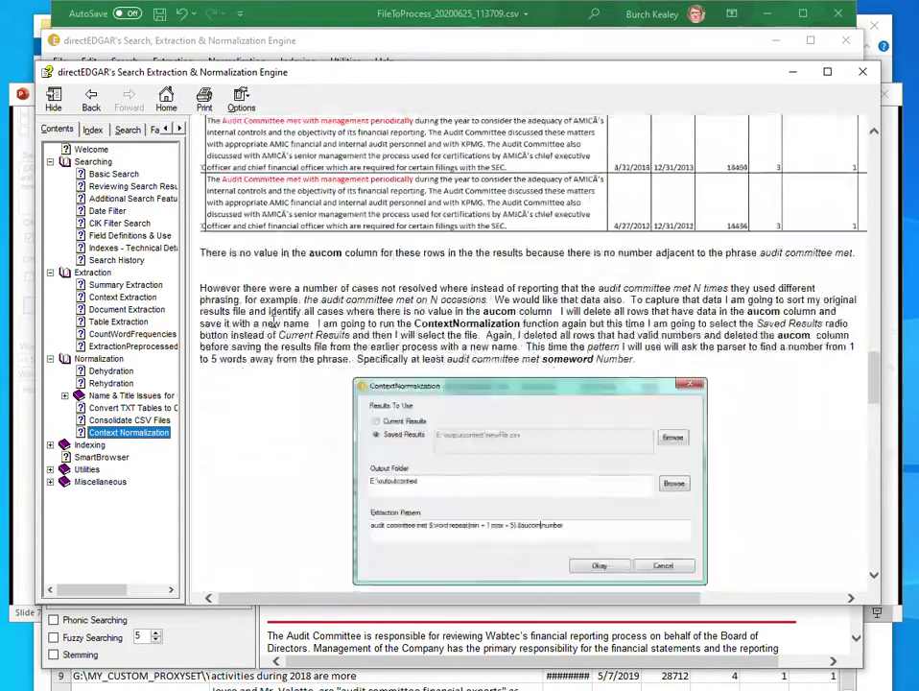
{"action": "scroll", "coordinate": [274, 321], "scroll_direction": "down", "scroll_amount": 10}
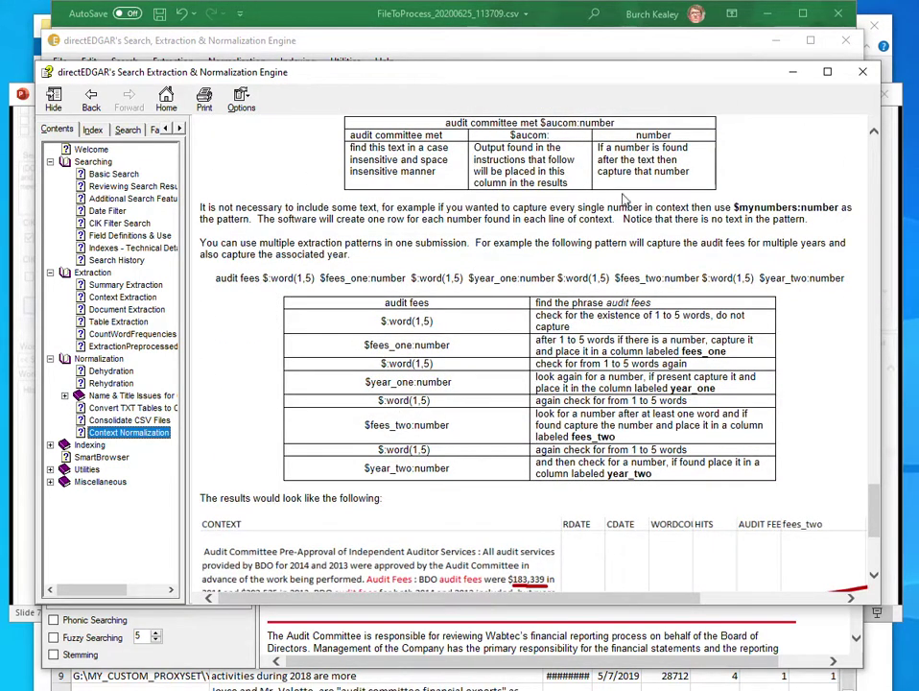
{"action": "left_click", "coordinate": [791, 75]}
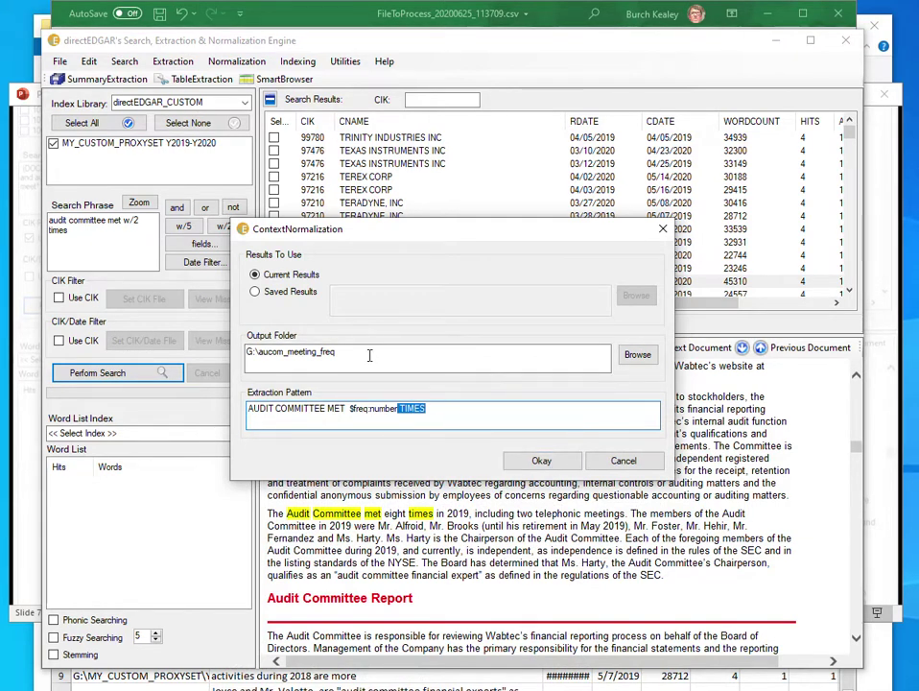
Run the context normalization with output to G:\aucom_meeting_freq and select FileToProcess.csv in that folder in File Explorer
{"action": "left_click", "coordinate": [542, 468]}
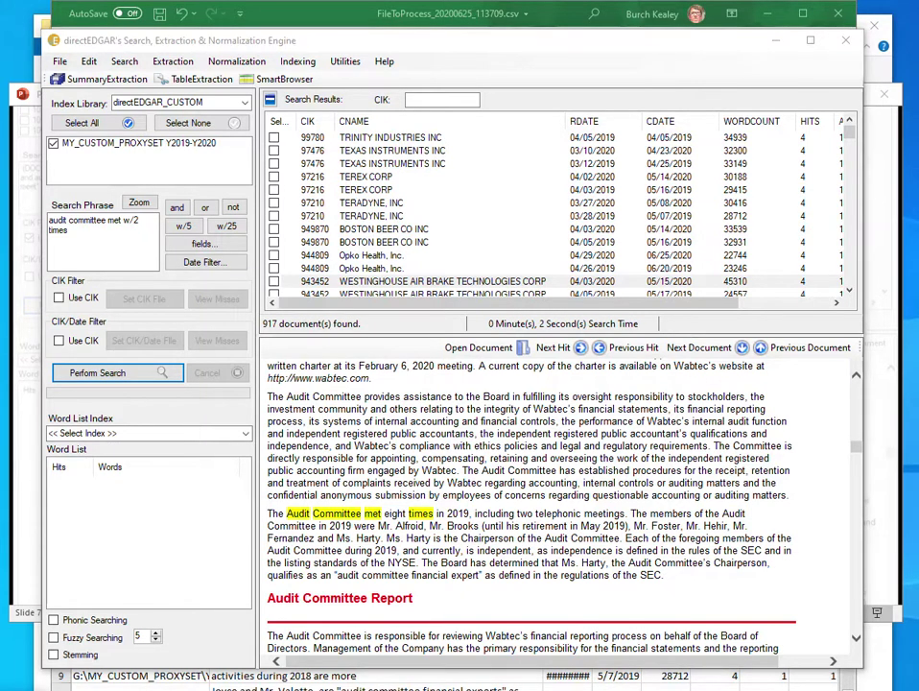
{"action": "key", "text": "alt+Tab"}
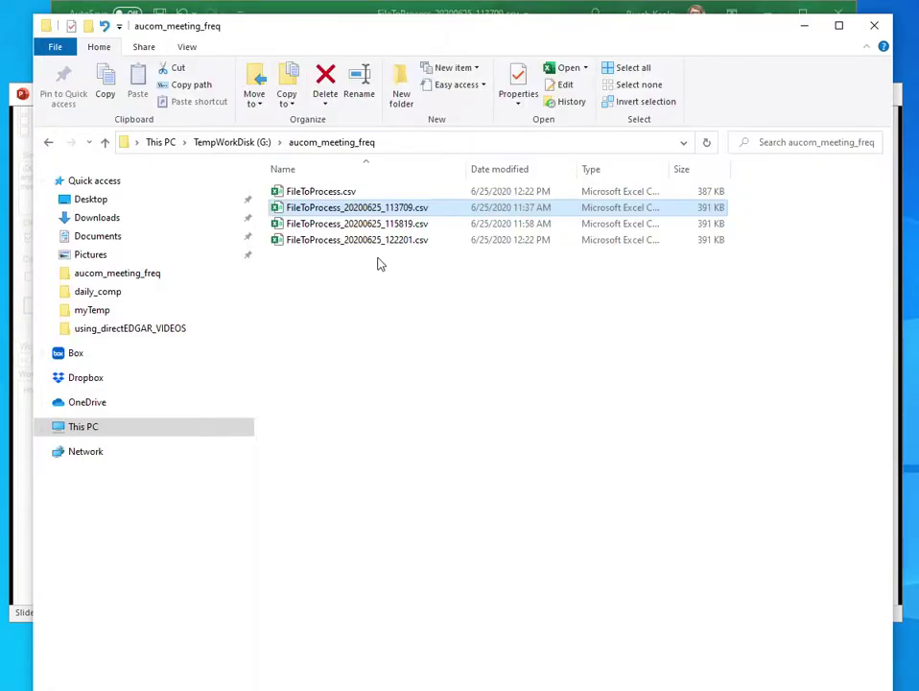
{"action": "left_click", "coordinate": [323, 195]}
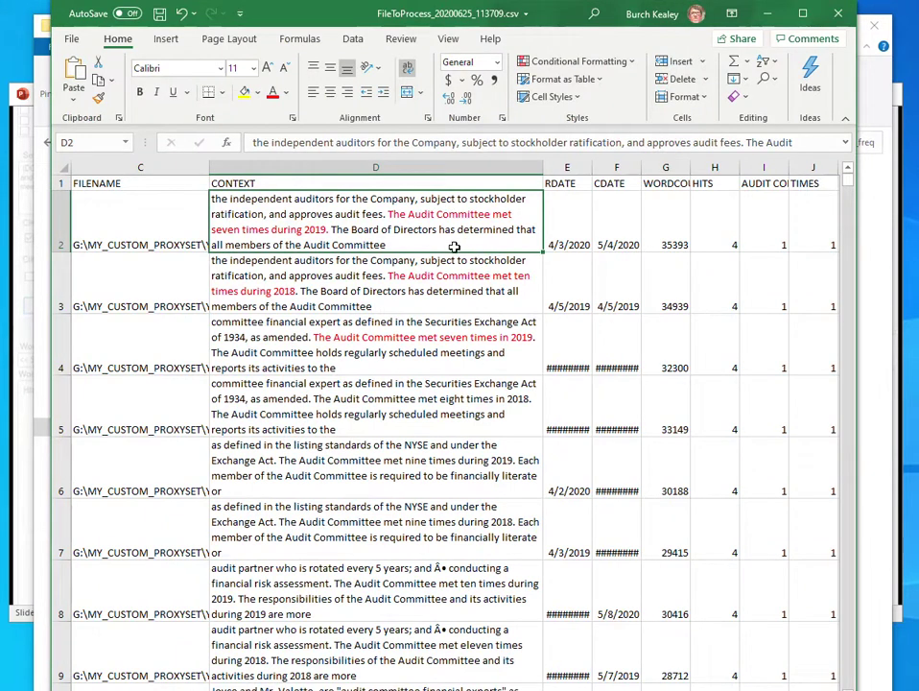
In Excel, examine row 2 of FileToProcess_20200625_113709.csv across its metadata columns, from CIK through TIMES
{"action": "key", "text": "Left"}
{"action": "key", "text": "Left"}
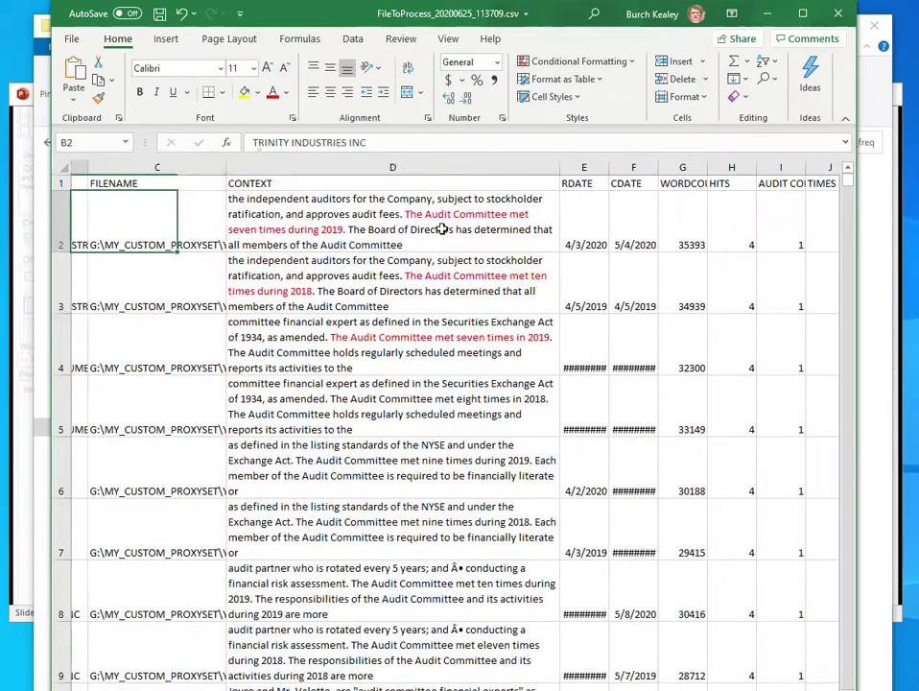
{"action": "key", "text": "Left"}
{"action": "key", "text": "Right"}
{"action": "key", "text": "Right"}
{"action": "key", "text": "Right"}
{"action": "key", "text": "Right"}
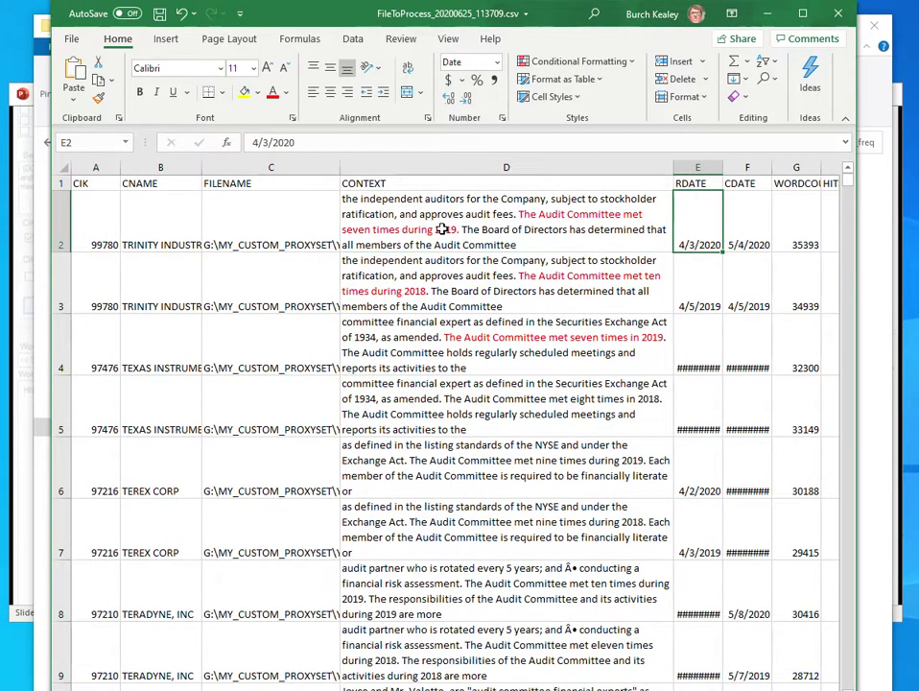
{"action": "key", "text": "Right"}
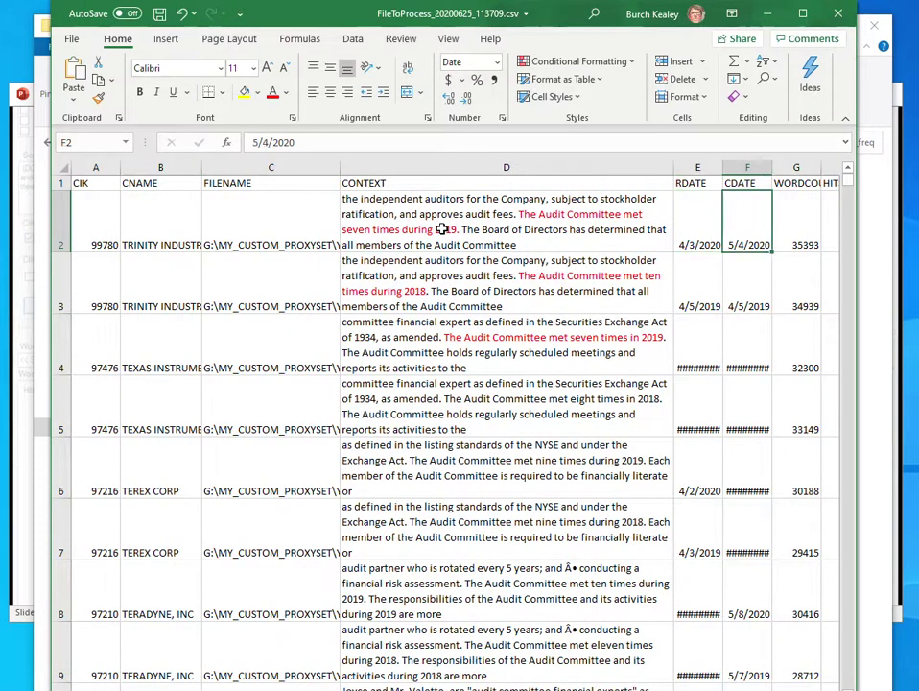
{"action": "key", "text": "Right"}
{"action": "key", "text": "Right"}
{"action": "key", "text": "Right"}
{"action": "key", "text": "Right"}
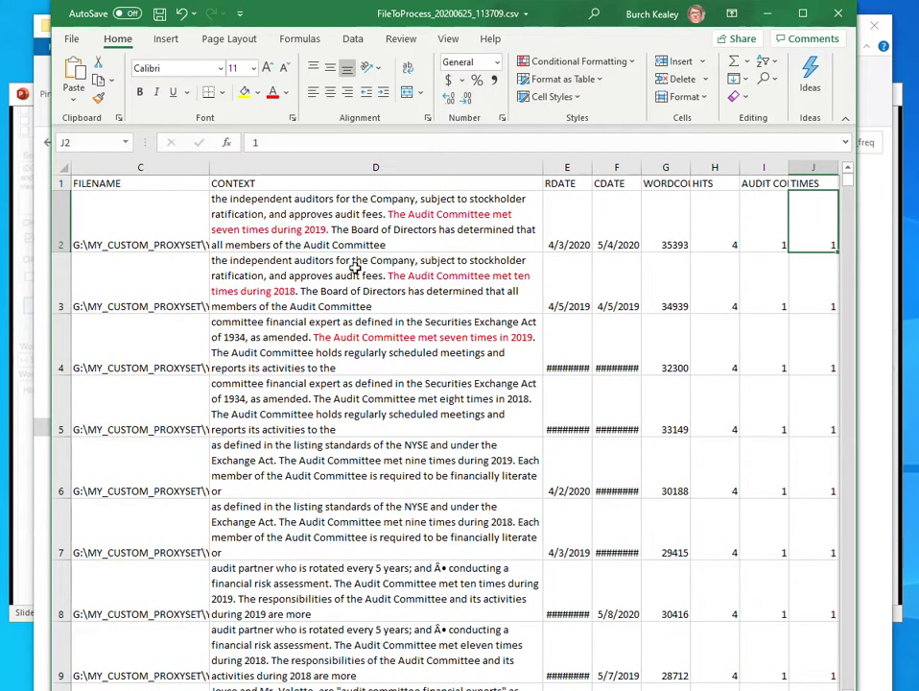
Compare row 2's CONTEXT text with its extracted value in the freq column
{"action": "left_click", "coordinate": [370, 213]}
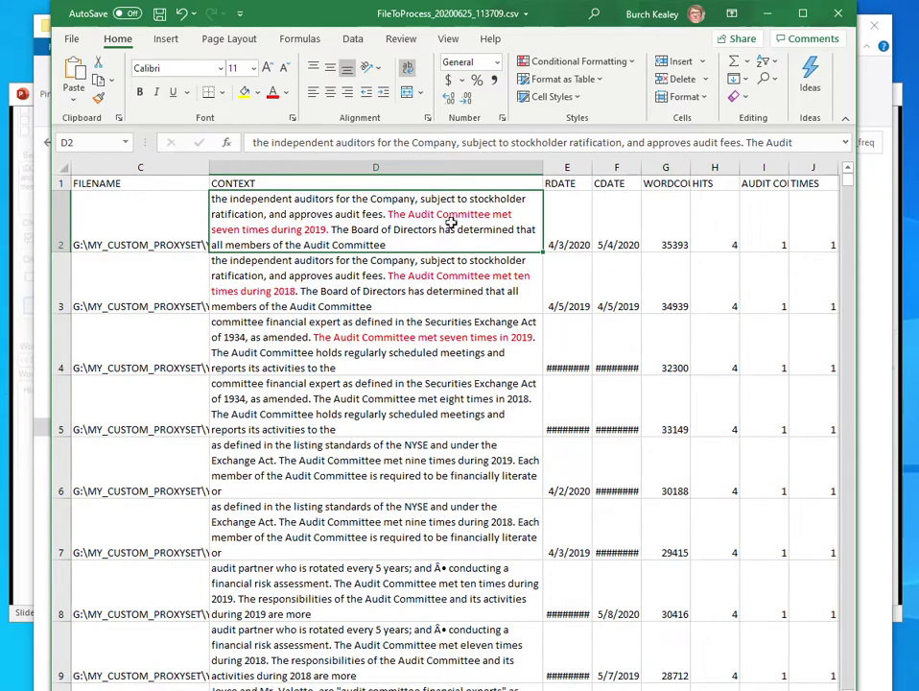
{"action": "left_click", "coordinate": [570, 224]}
{"action": "key", "text": "Right"}
{"action": "key", "text": "Right"}
{"action": "key", "text": "Right"}
{"action": "key", "text": "Right"}
{"action": "key", "text": "Right"}
{"action": "key", "text": "Right"}
{"action": "key", "text": "Right"}
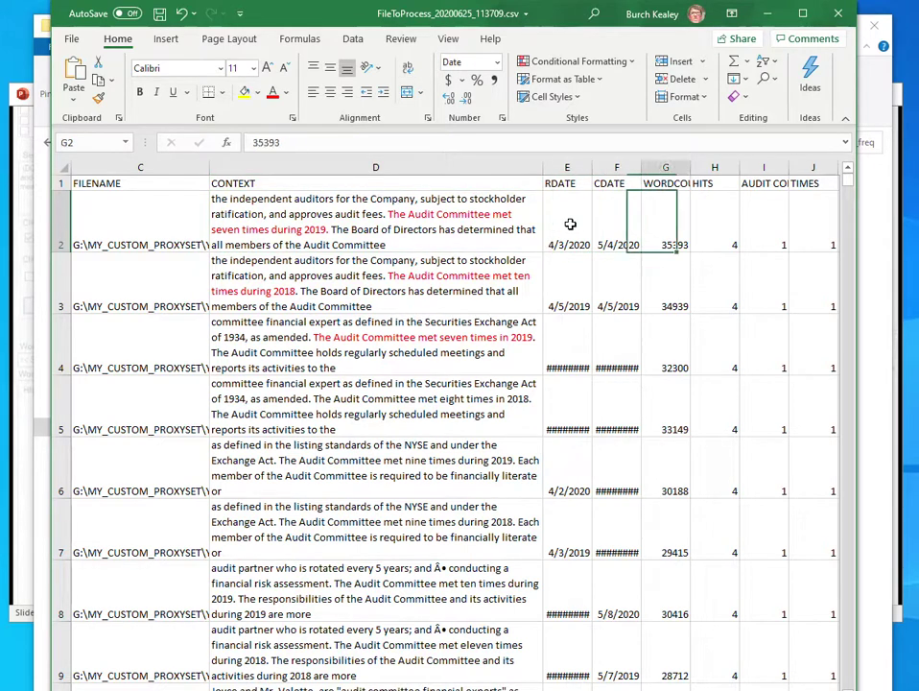
{"action": "key", "text": "Left"}
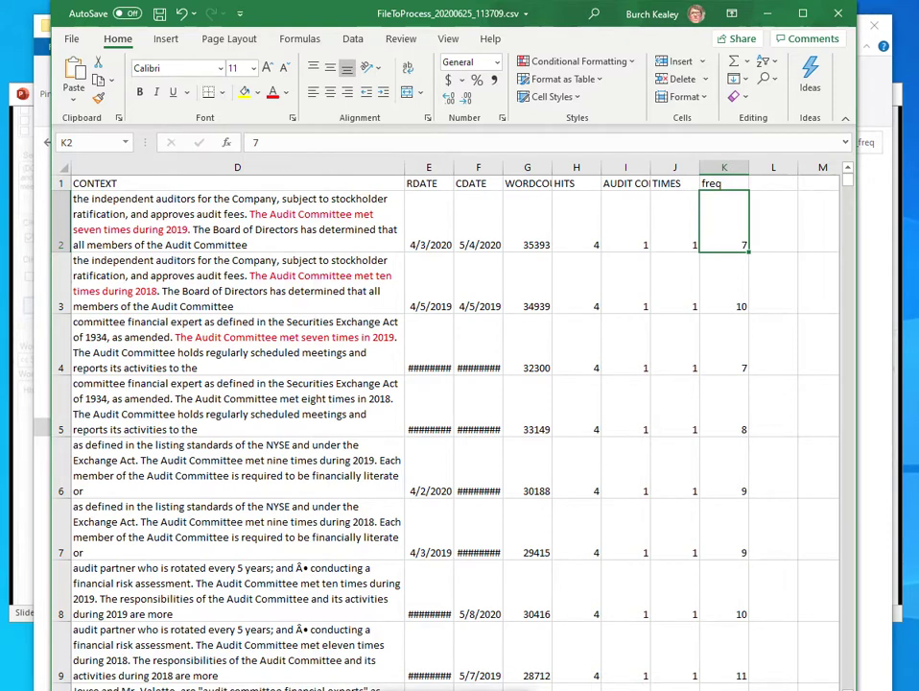
Switch to the PowerPoint slide show and advance past the Results slide to the summary of the normalization workflow
{"action": "key", "text": "alt+Tab"}
{"action": "left_click", "coordinate": [378, 387]}
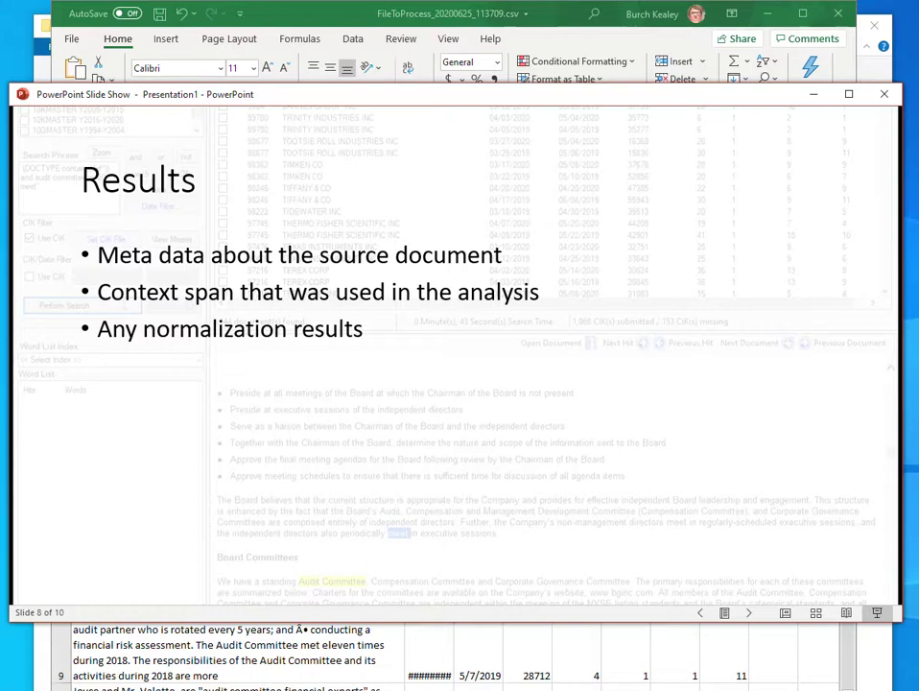
{"action": "key", "text": "Right"}
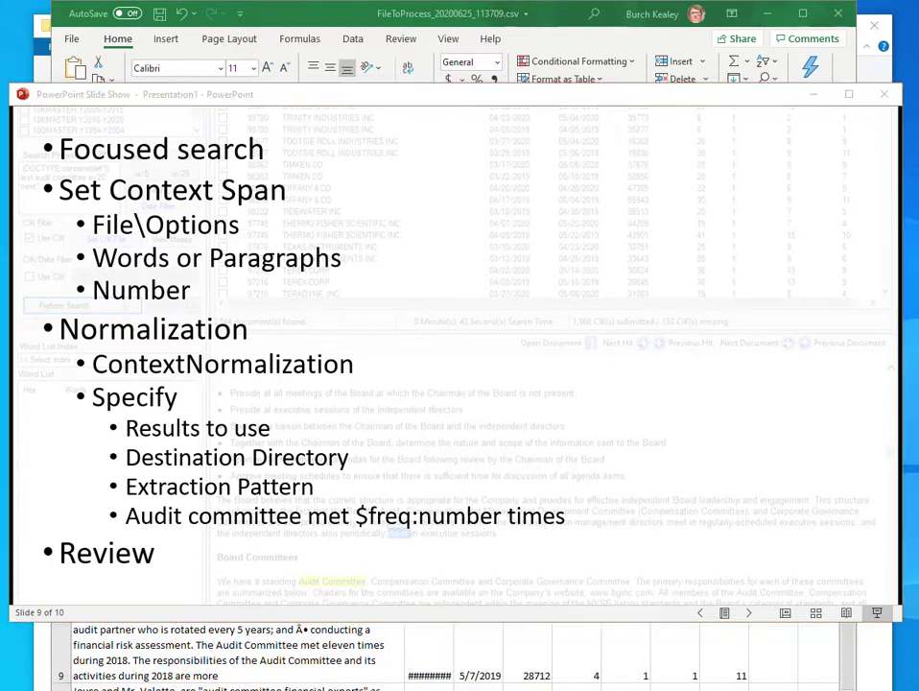
Switch from the slide show to directEDGAR's Search, Extraction & Normalization Engine
{"action": "key", "text": "alt+Tab"}
{"action": "left_click", "coordinate": [59, 61]}
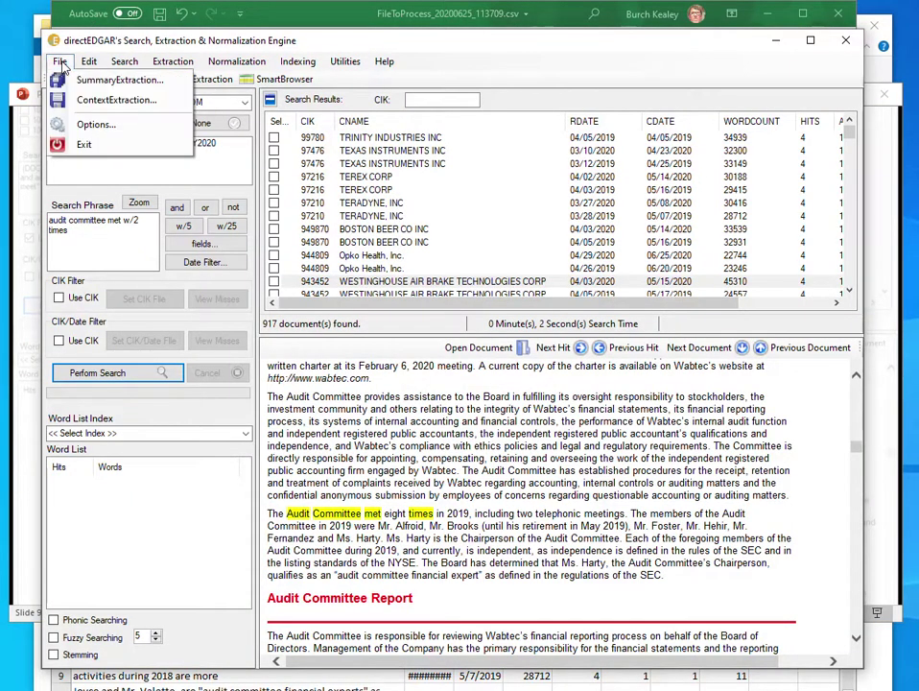
{"action": "left_click", "coordinate": [91, 99]}
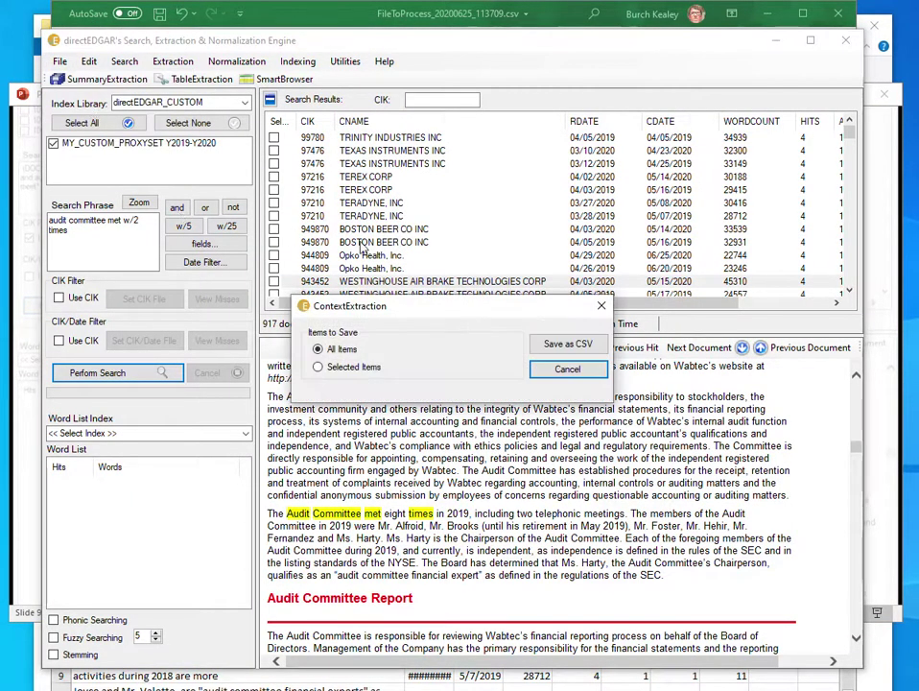
{"action": "left_click", "coordinate": [566, 370]}
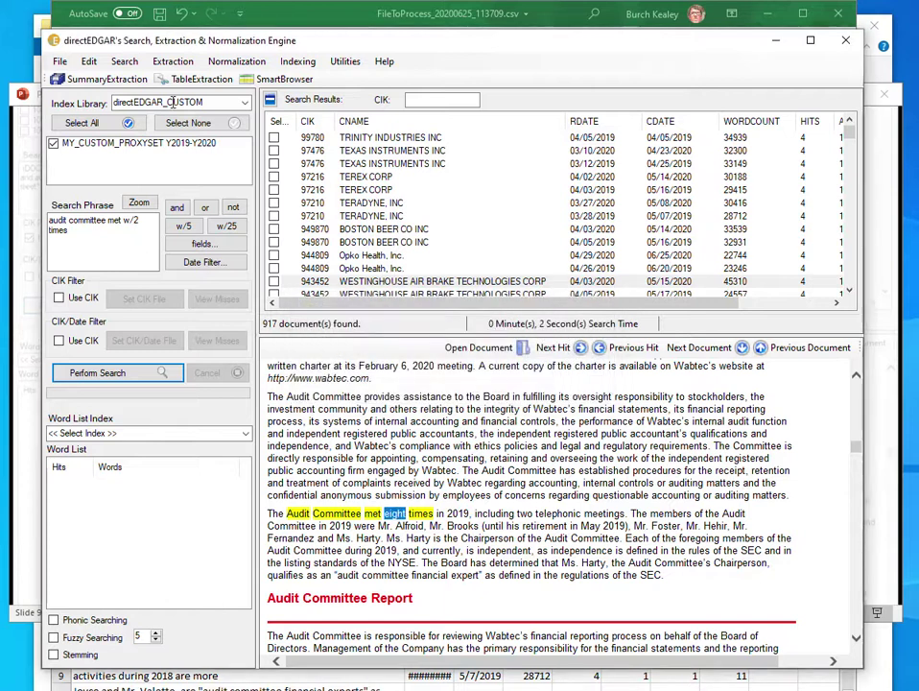
Examine the context span number and its Words or Paragraphs unit in the program options, and accept the current settings
{"action": "left_click", "coordinate": [60, 61]}
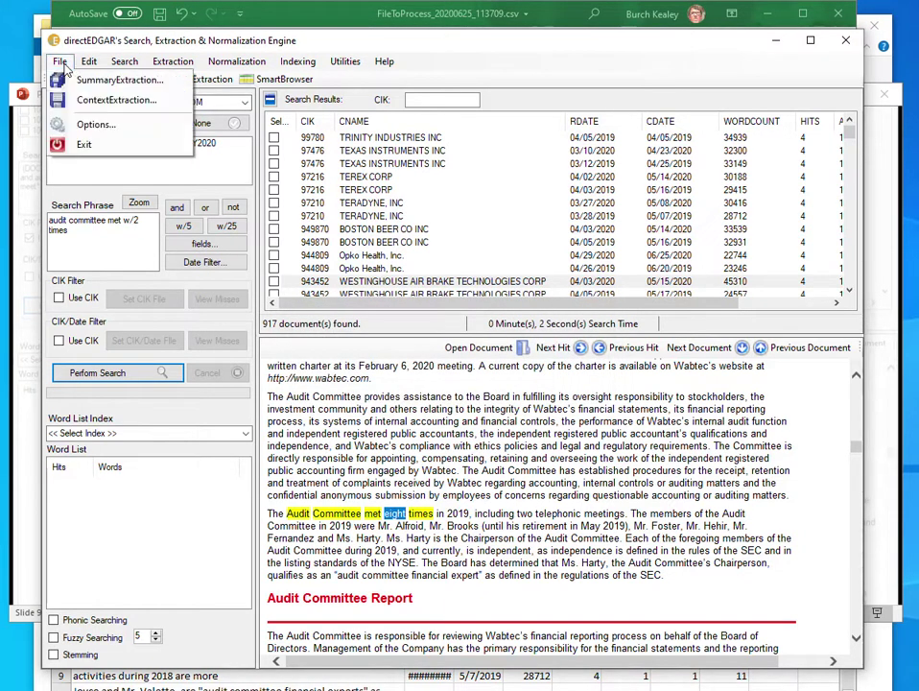
{"action": "left_click", "coordinate": [92, 123]}
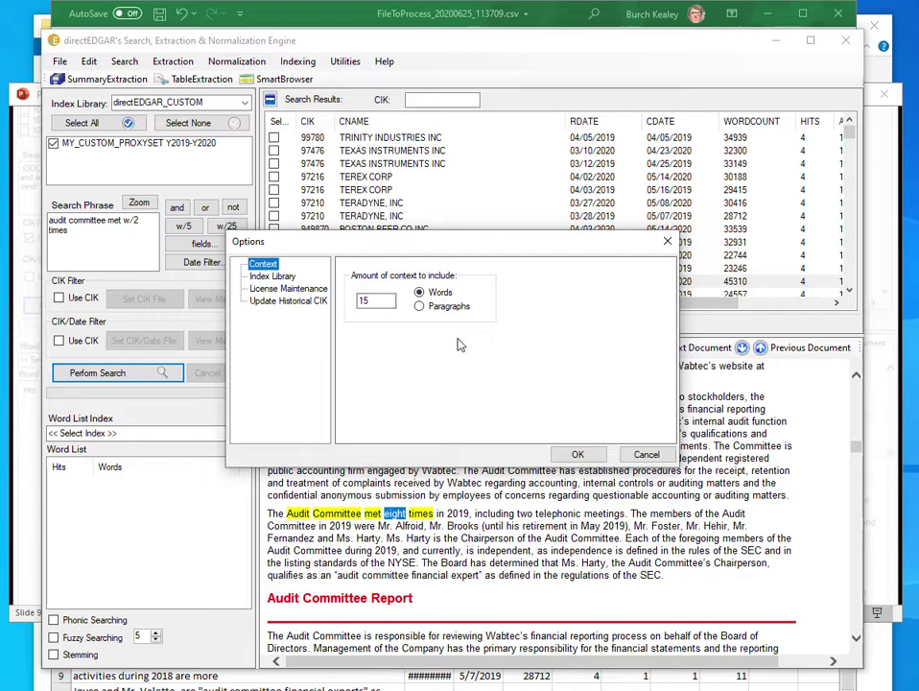
{"action": "left_click", "coordinate": [370, 302]}
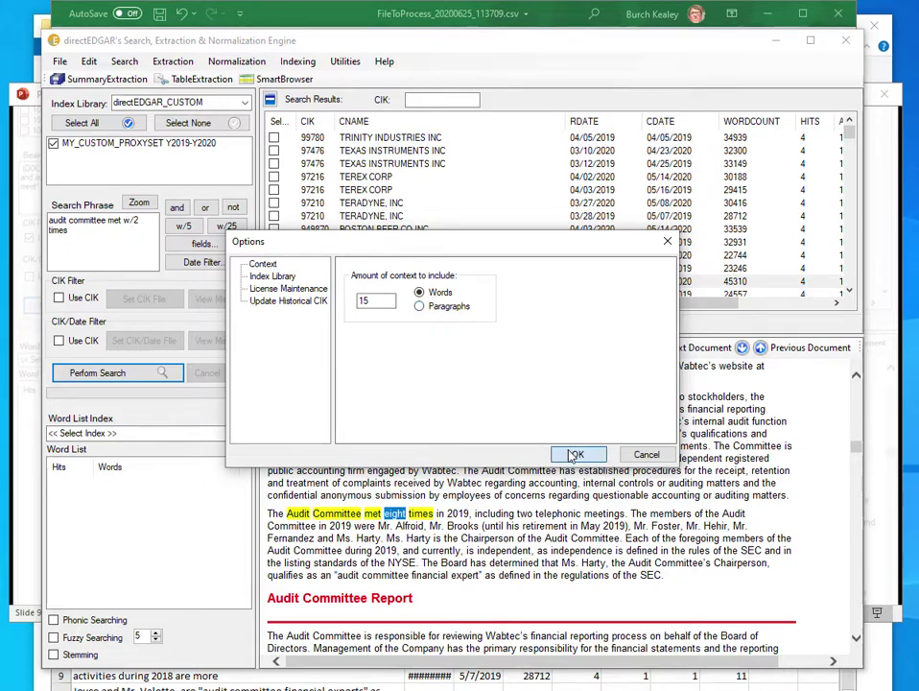
{"action": "left_click", "coordinate": [576, 454]}
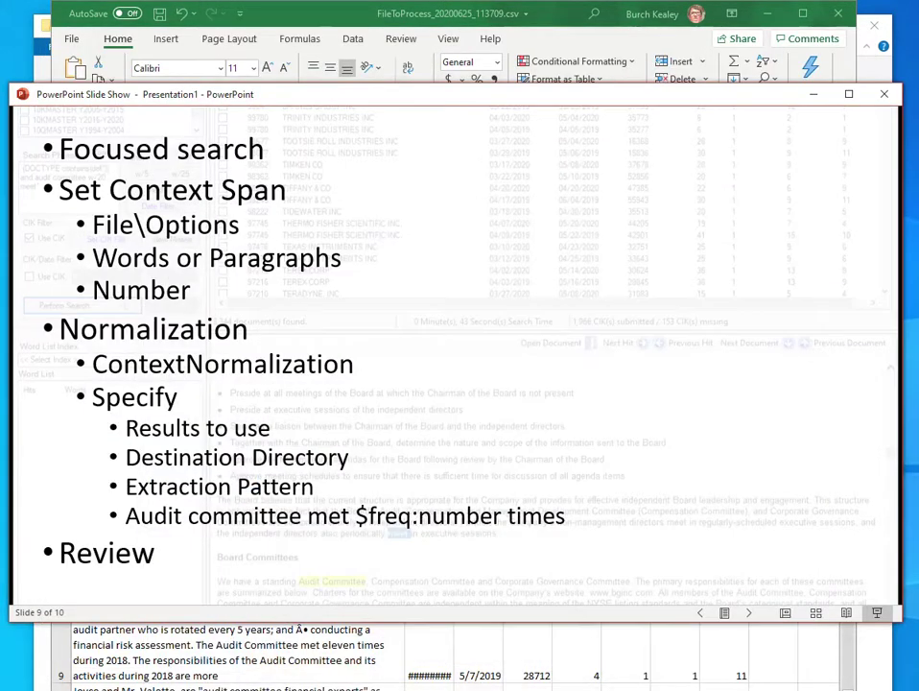